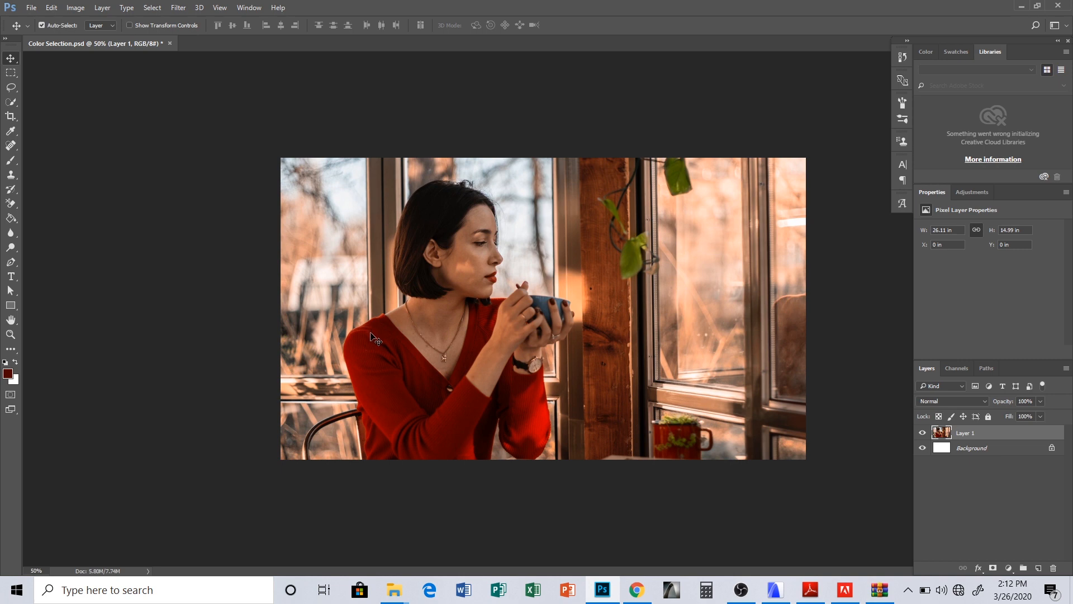
Draw a closed four-point pen shape about 498 × 364 px over the red sweater and set its fill to none
left_click(11, 261)
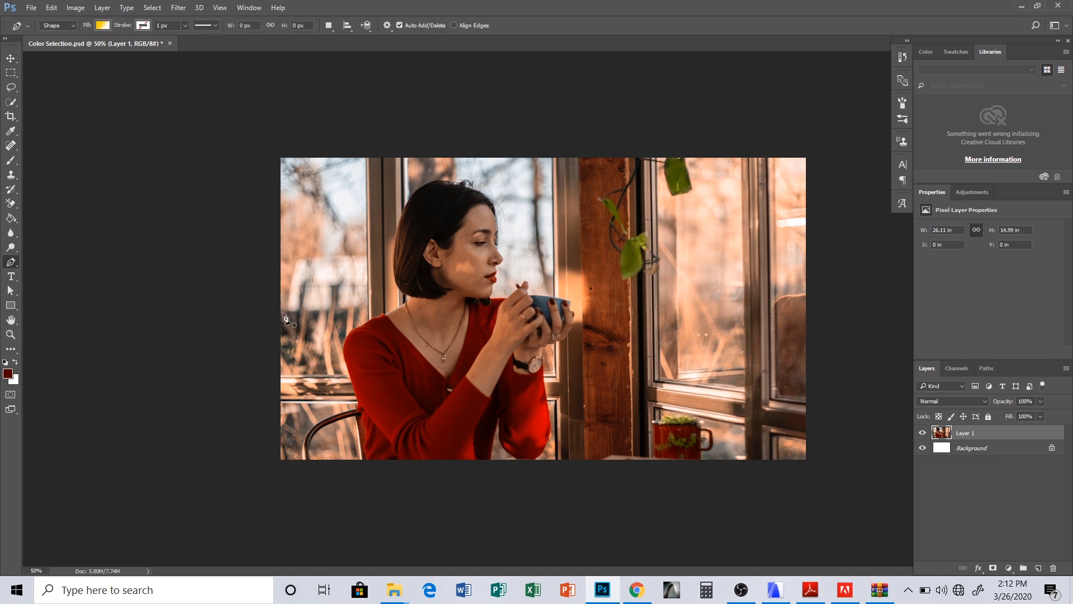
left_click(375, 317)
left_click(347, 352)
left_click(362, 400)
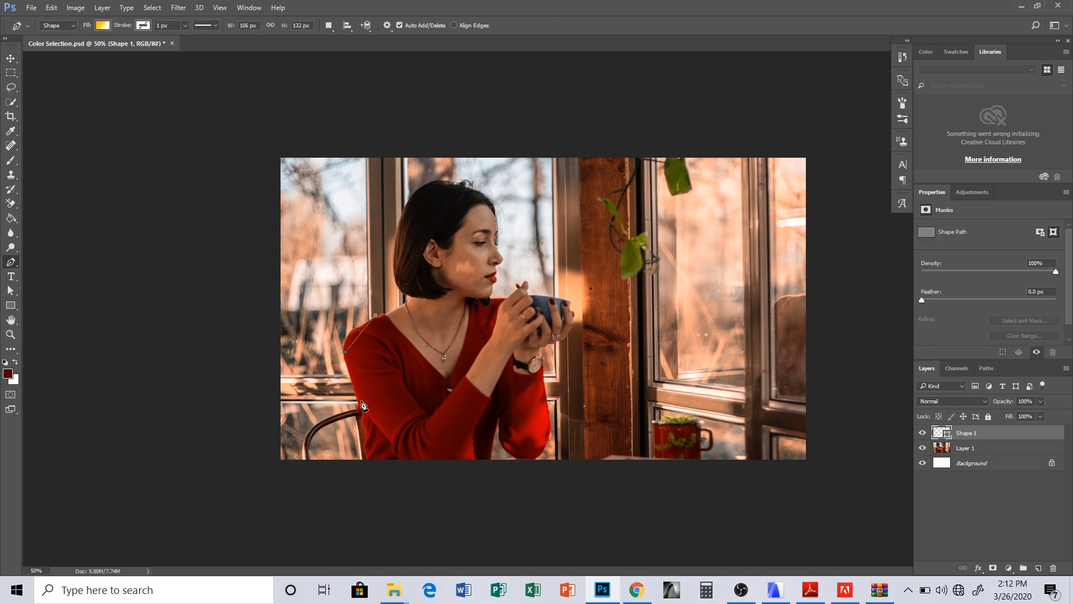
left_click(484, 416)
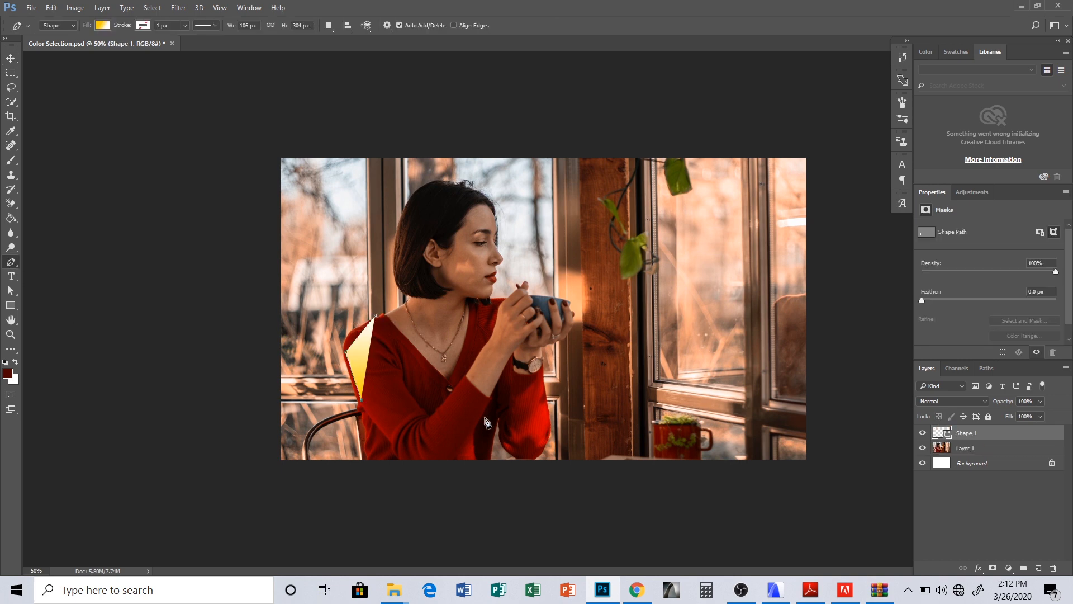
left_click(375, 316)
left_click(103, 25)
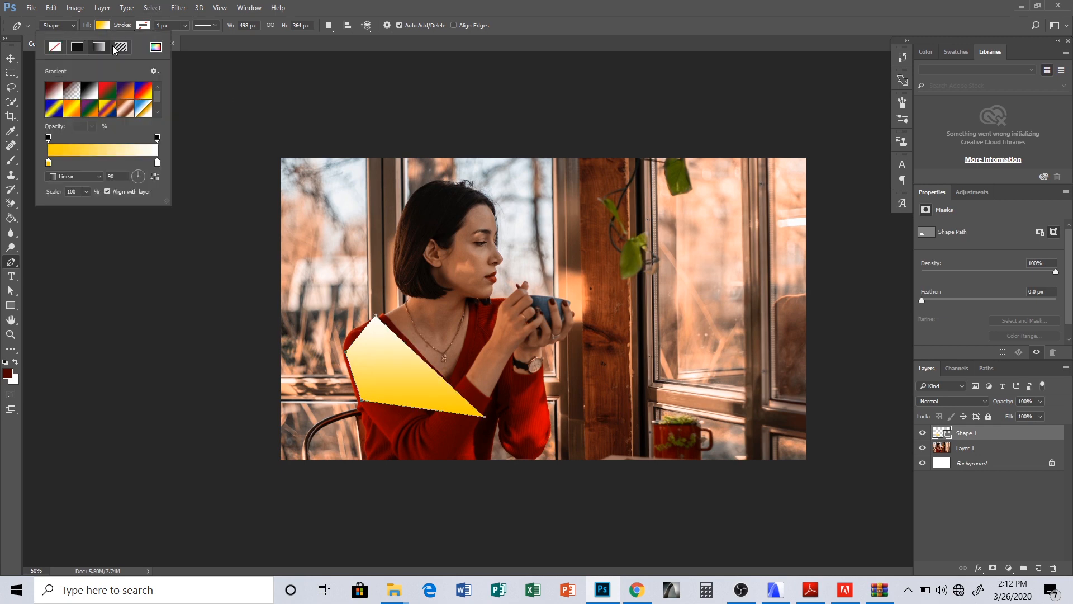
left_click(77, 47)
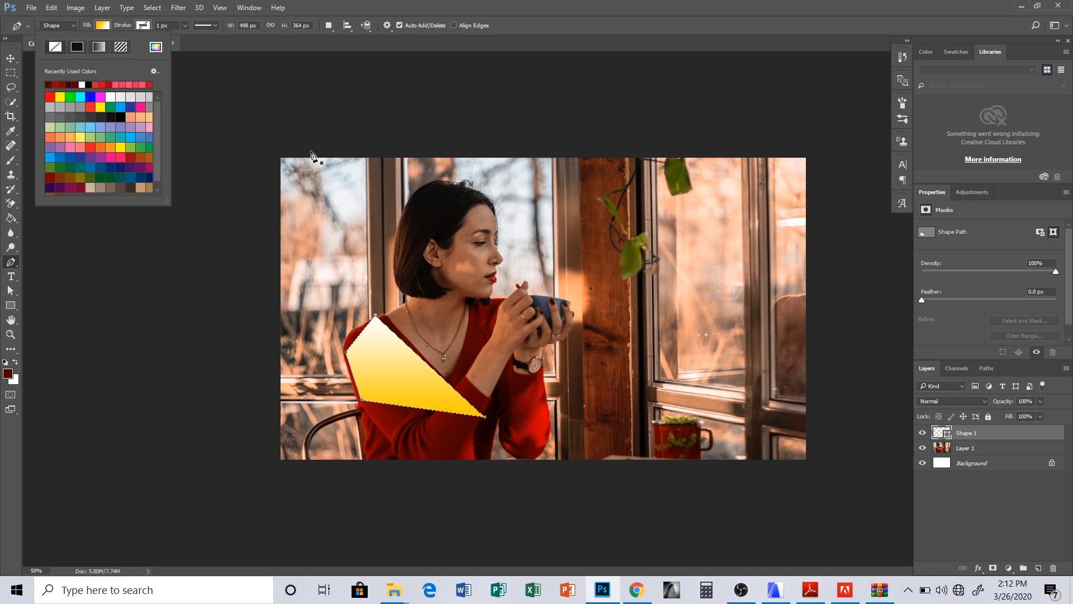
left_click(576, 20)
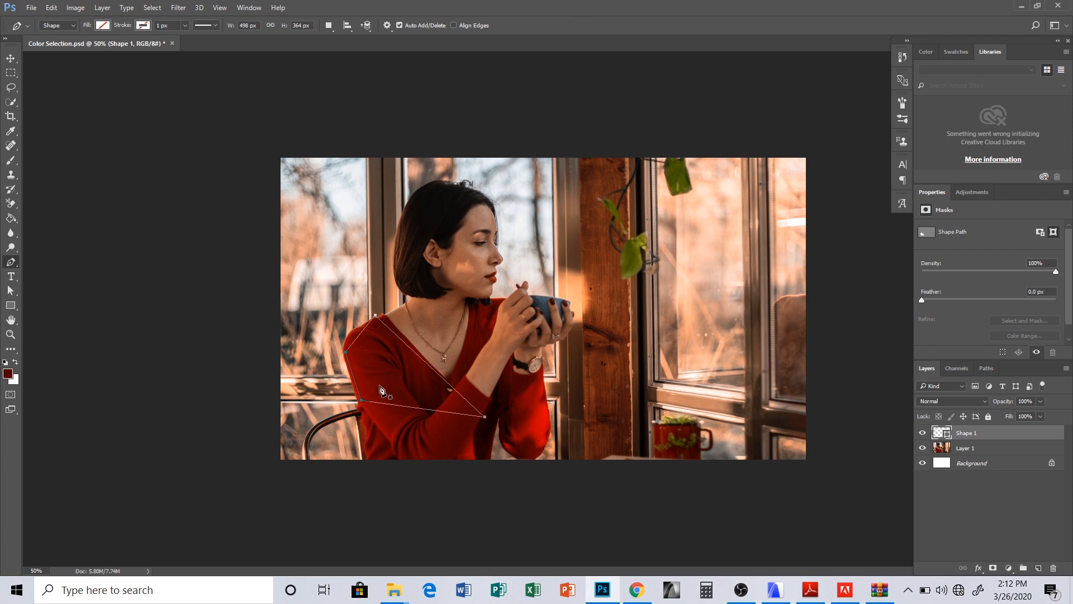
Convert the pen path on the sweater into a selection and deselect it
key("ctrl+Return")
left_click(11, 102)
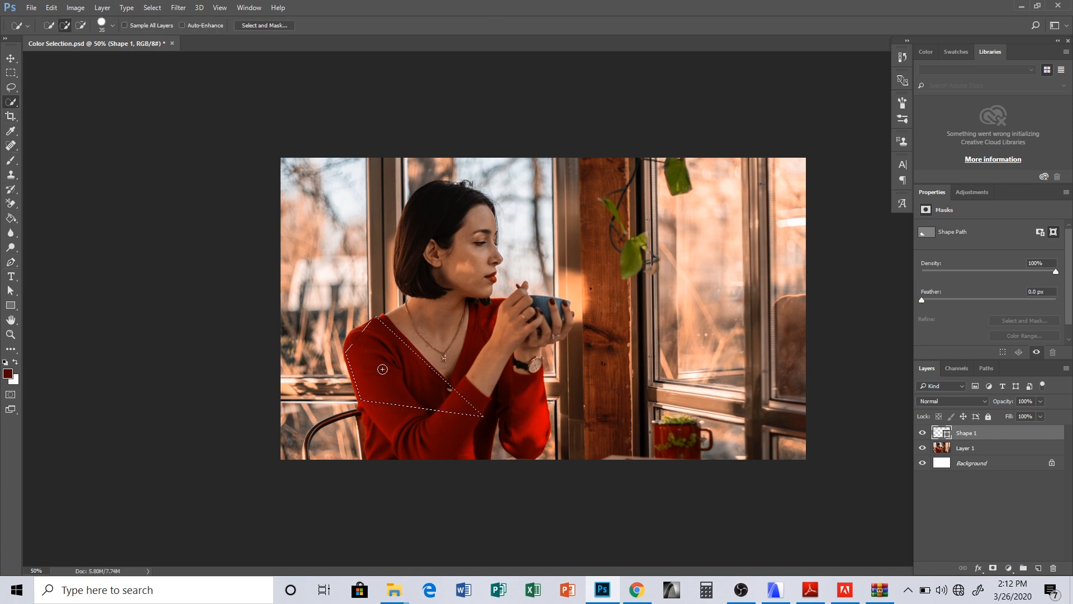
mouse_move(414, 349)
left_mouse_down()
mouse_move(430, 346)
mouse_move(464, 389)
left_mouse_up()
key("ctrl+d")
Load the saved Color Selection channel as a new selection
left_click(155, 10)
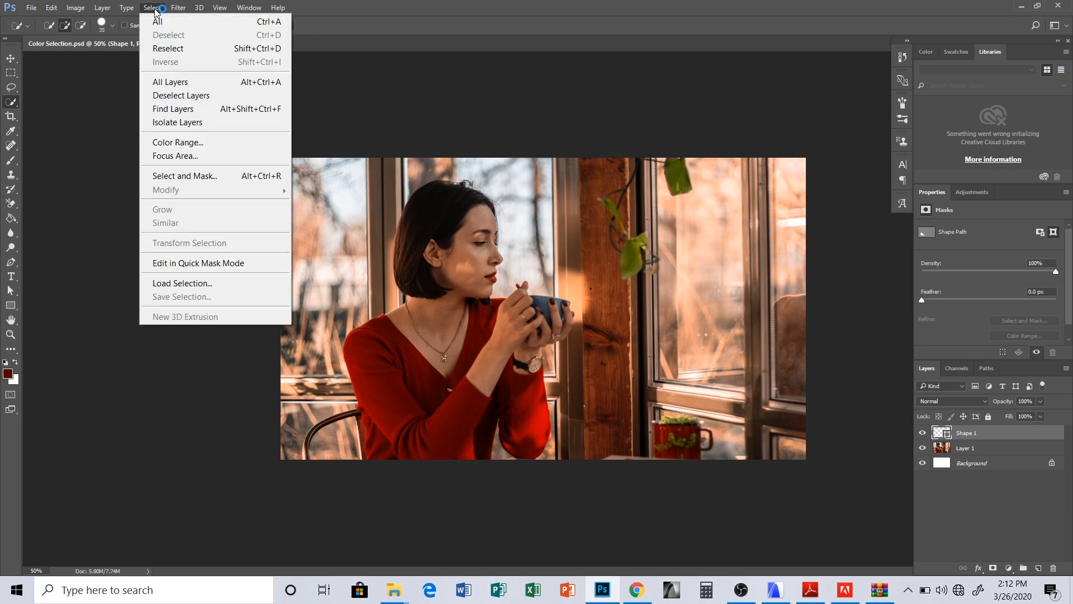
left_click(160, 283)
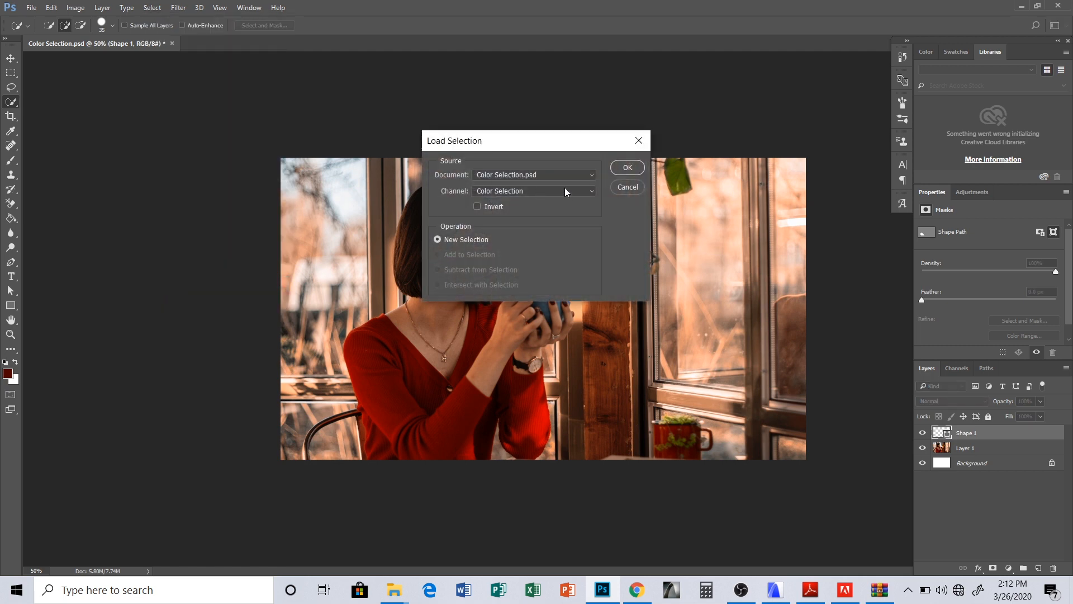
left_click(618, 169)
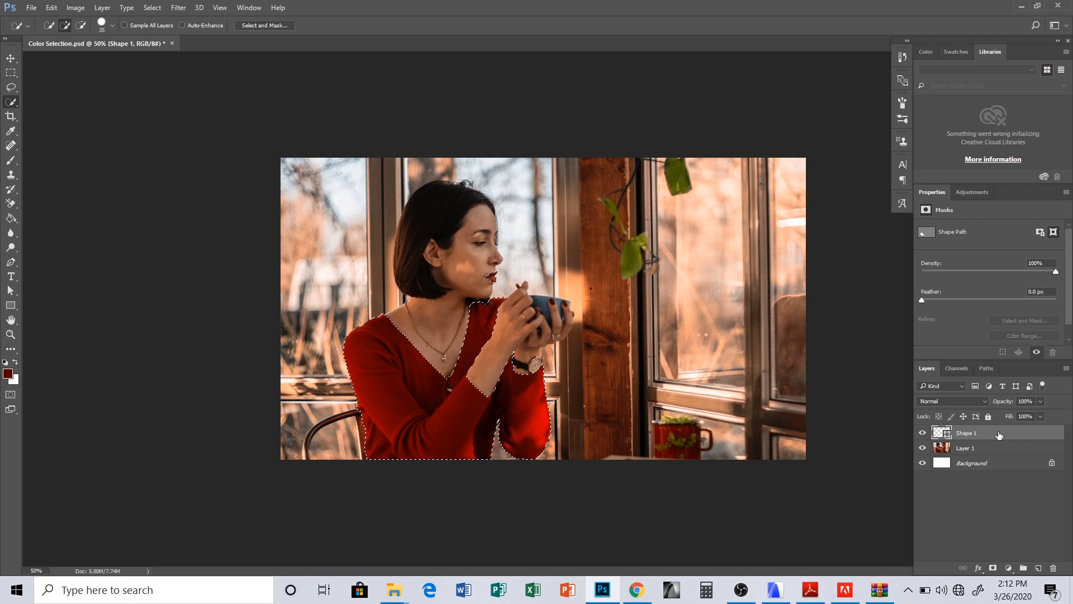
Clear the active selection and delete the Shape 1 layer
key("ctrl+d")
key("Delete")
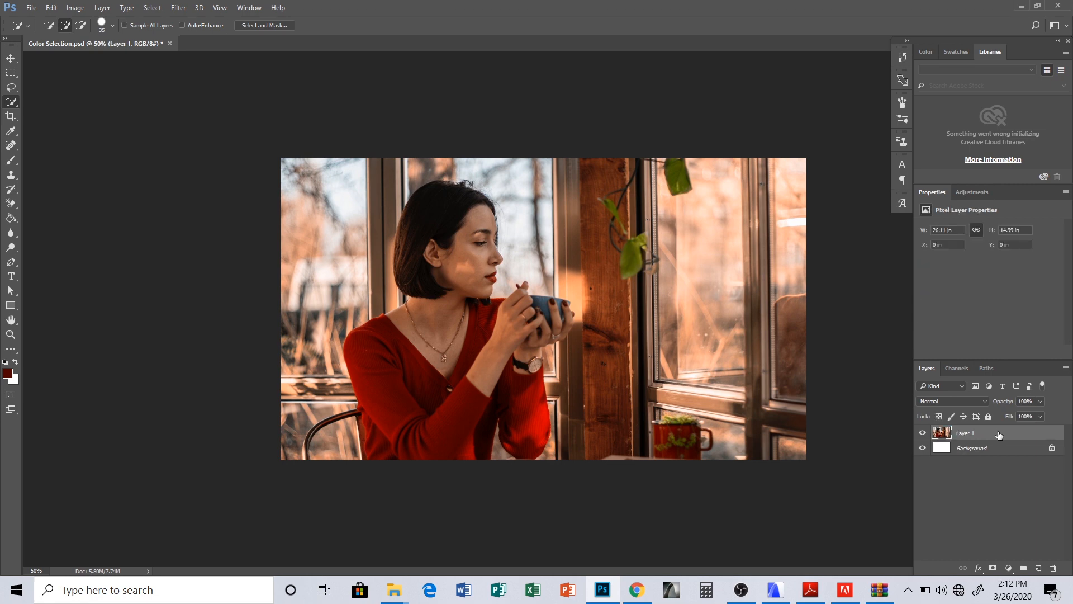
With Layer 1 active, load the Color Selection channel of Color Selection.psd as a new selection
left_click(158, 7)
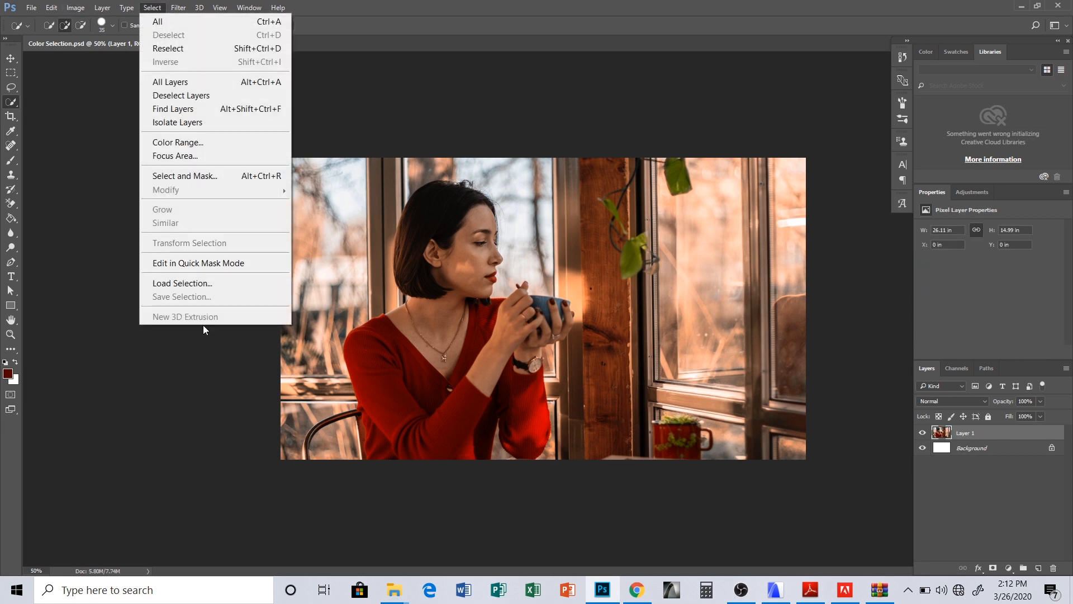
left_click(201, 283)
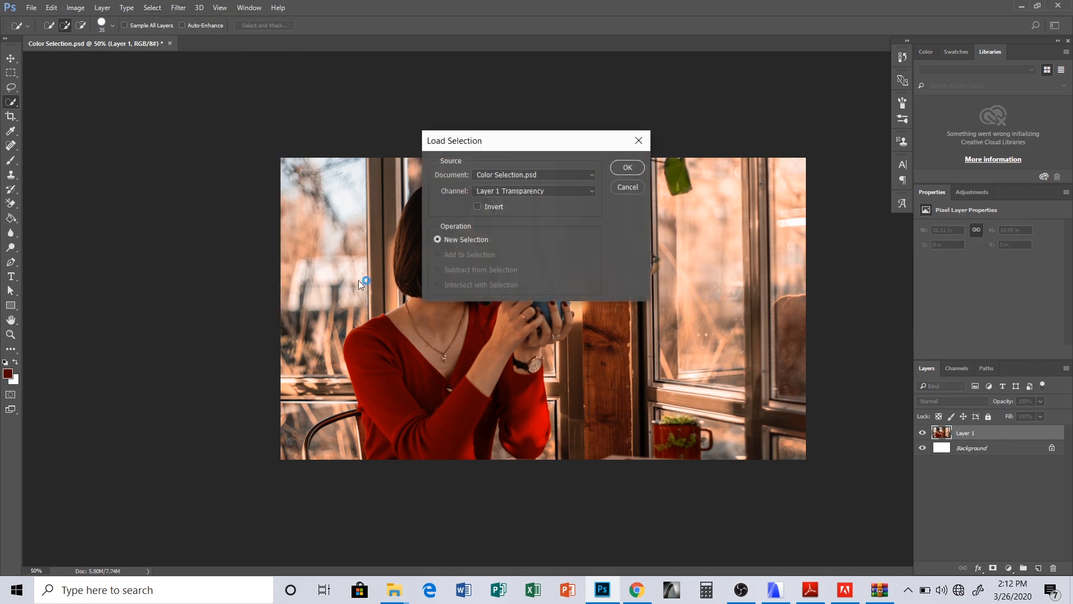
left_click(576, 193)
left_click(541, 217)
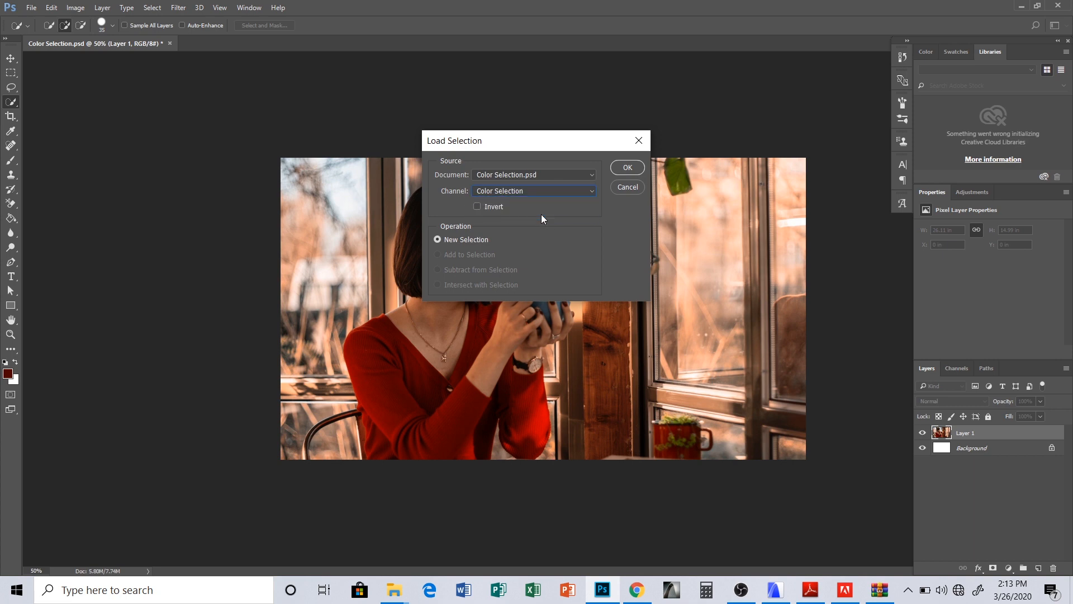
left_click(624, 169)
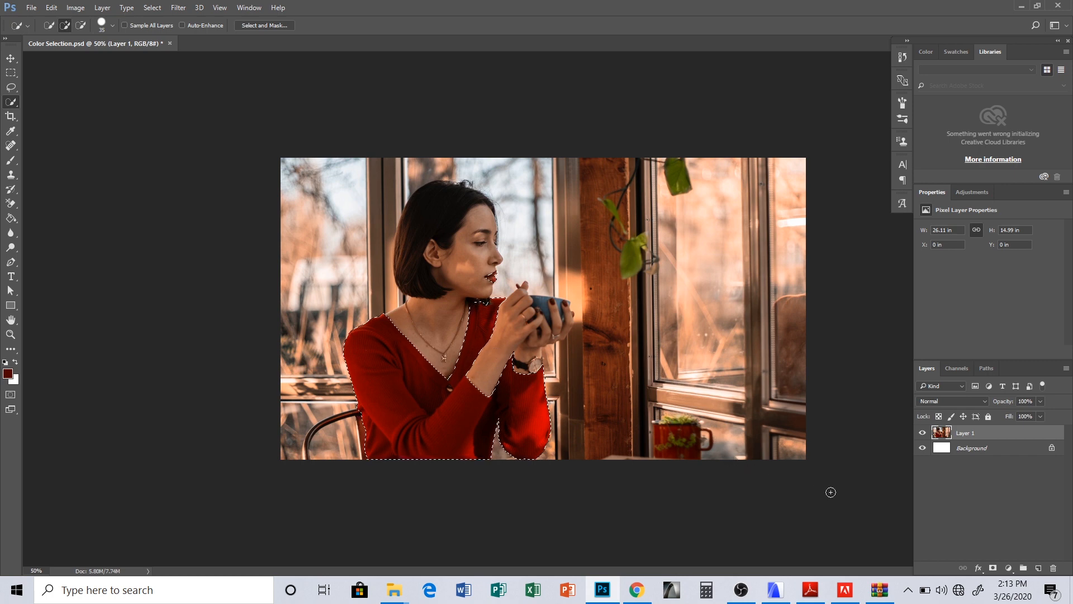
Add a Black & White adjustment layer from the sweater and lips selection and invert its layer mask
left_click(1009, 568)
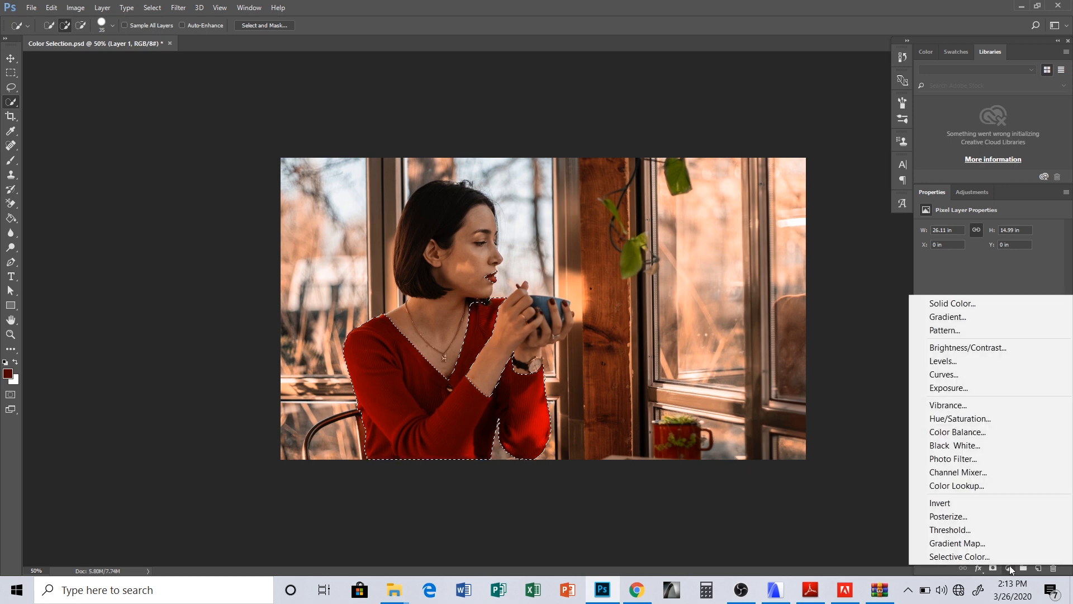
left_click(969, 446)
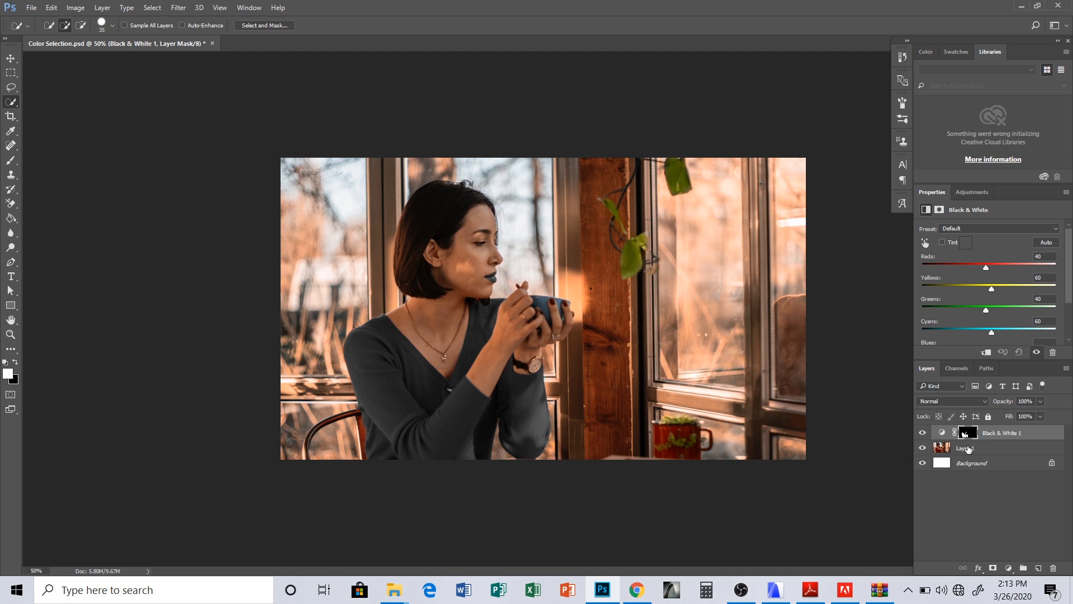
left_click(966, 434)
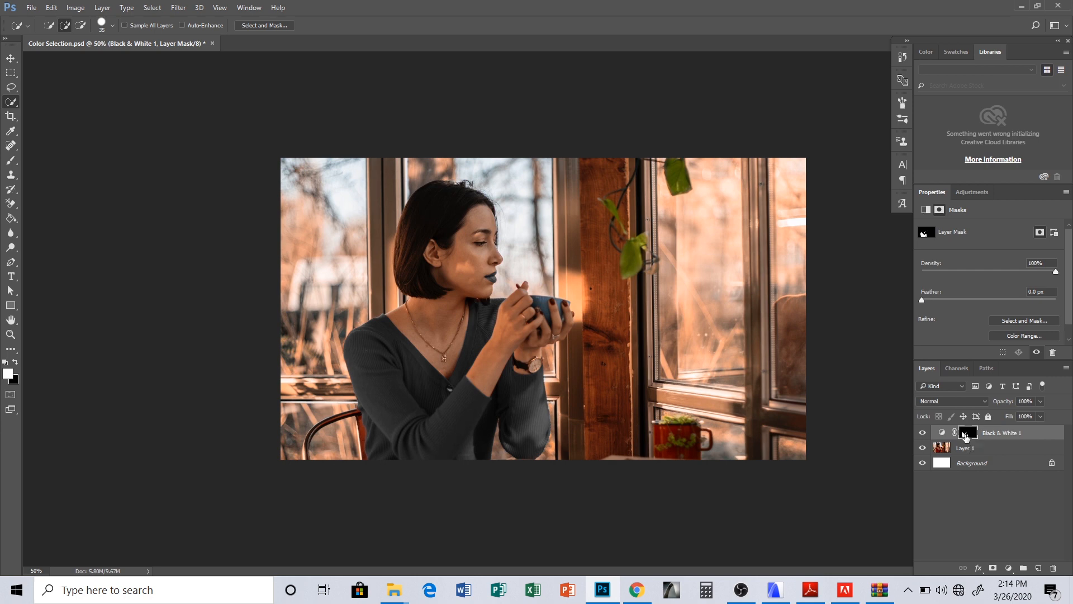
key("ctrl+i")
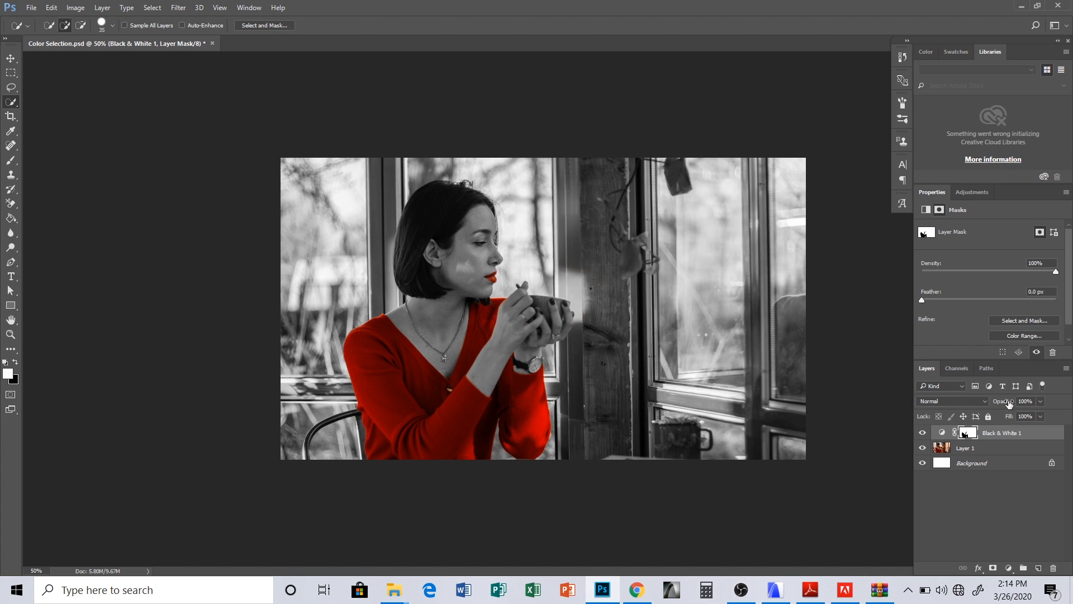
Try reduced opacity and fill on the Black & White layer, and bring both back to 100%
left_click_drag(1005, 402, 988, 421)
left_click(1009, 418)
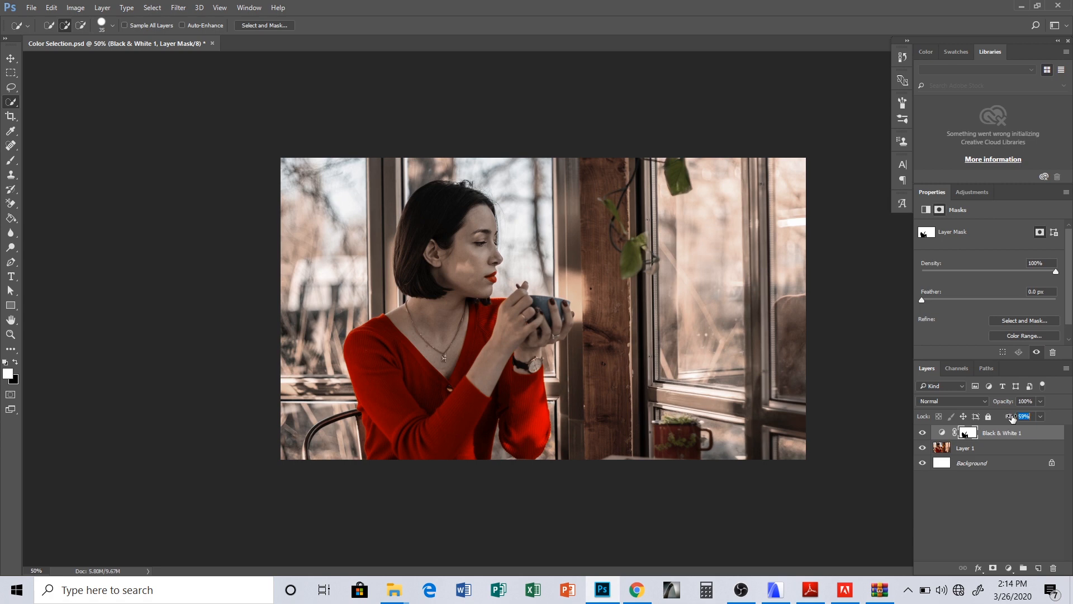
left_click_drag(1014, 418, 1015, 418)
left_click_drag(1009, 416, 1068, 407)
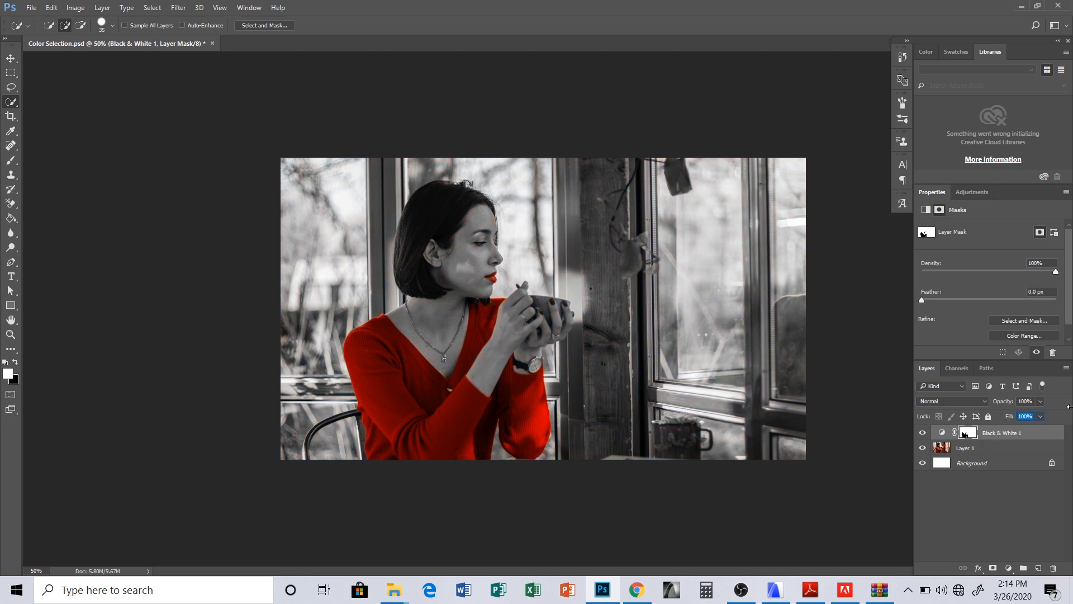
Add a Hue/Saturation adjustment layer directly above Layer 1
left_click(983, 450)
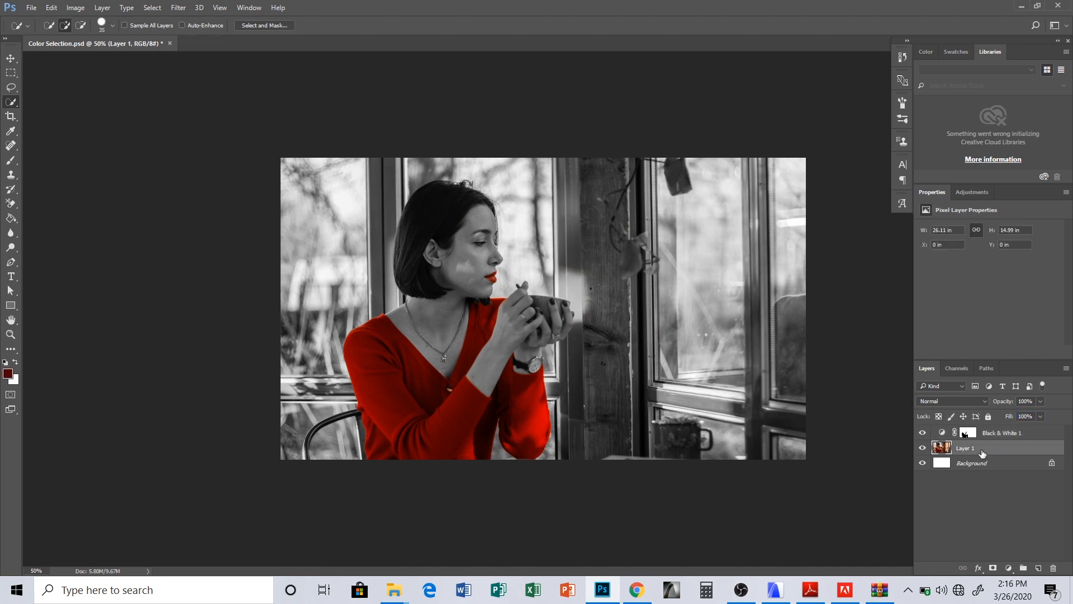
left_click(1010, 568)
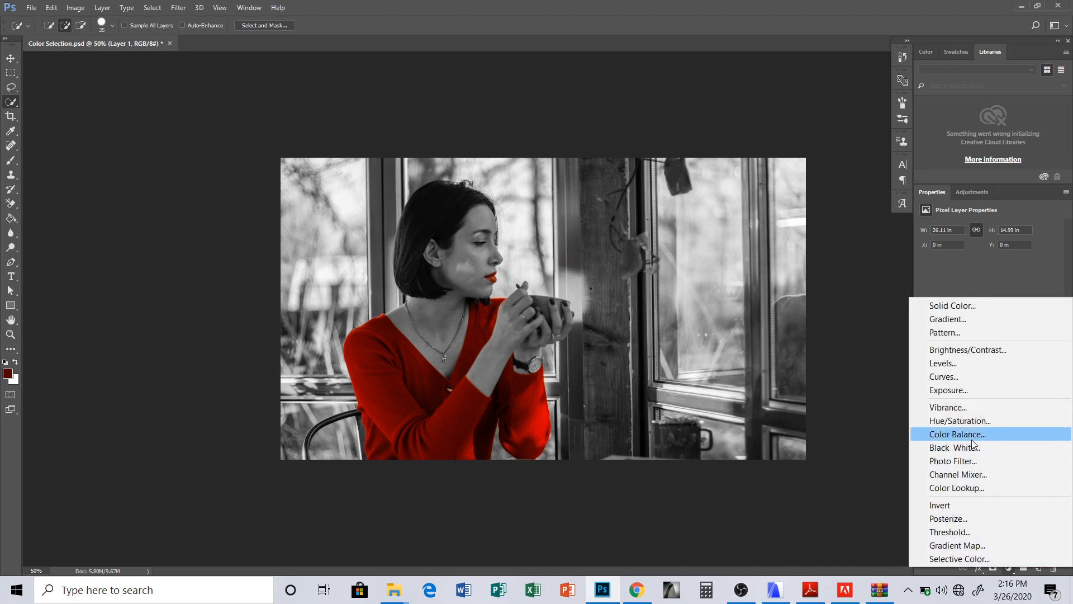
left_click(976, 422)
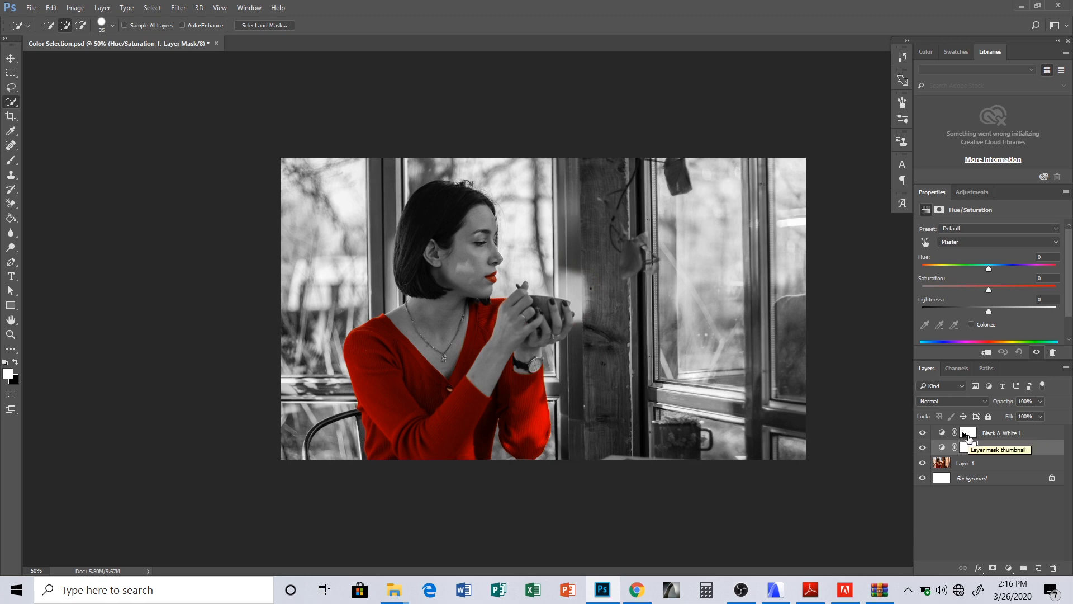
Copy the Black & White layer's mask onto the Hue/Saturation layer, replacing its existing mask
key("alt")
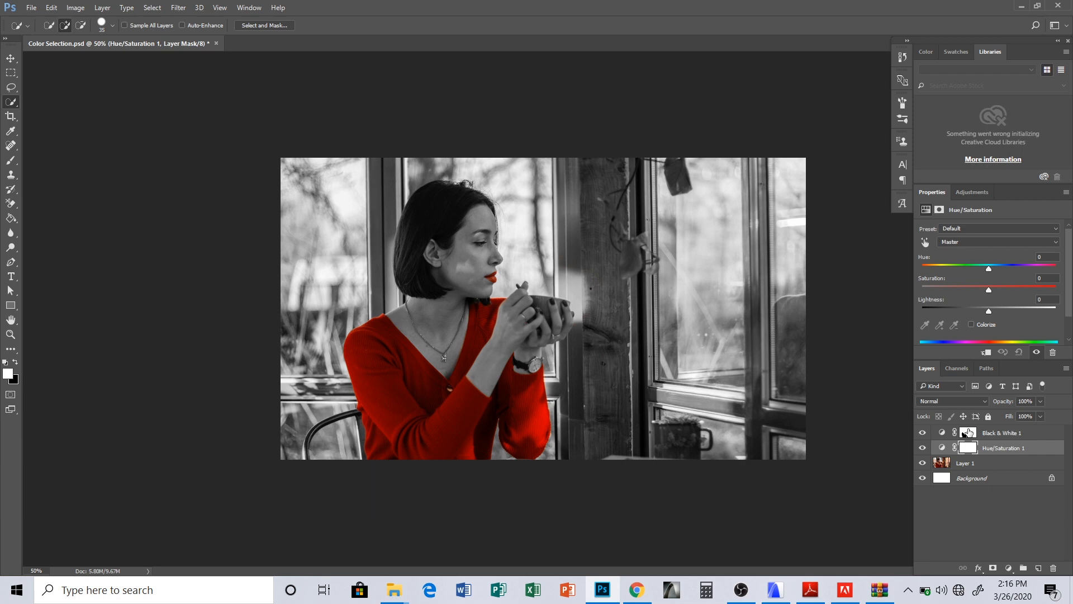
left_click_drag(969, 431, 968, 450)
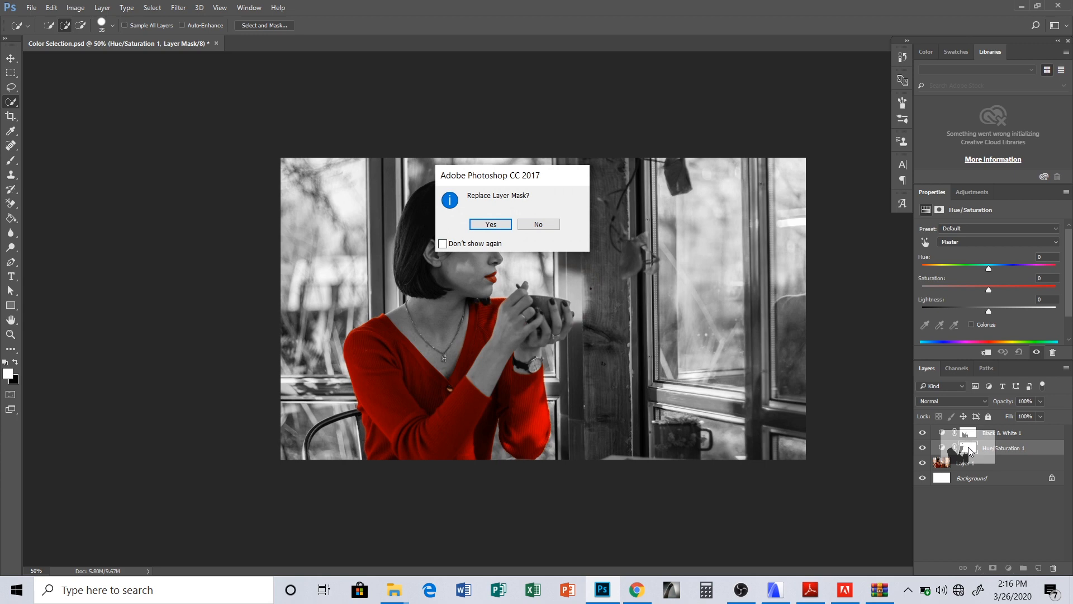
left_click(489, 225)
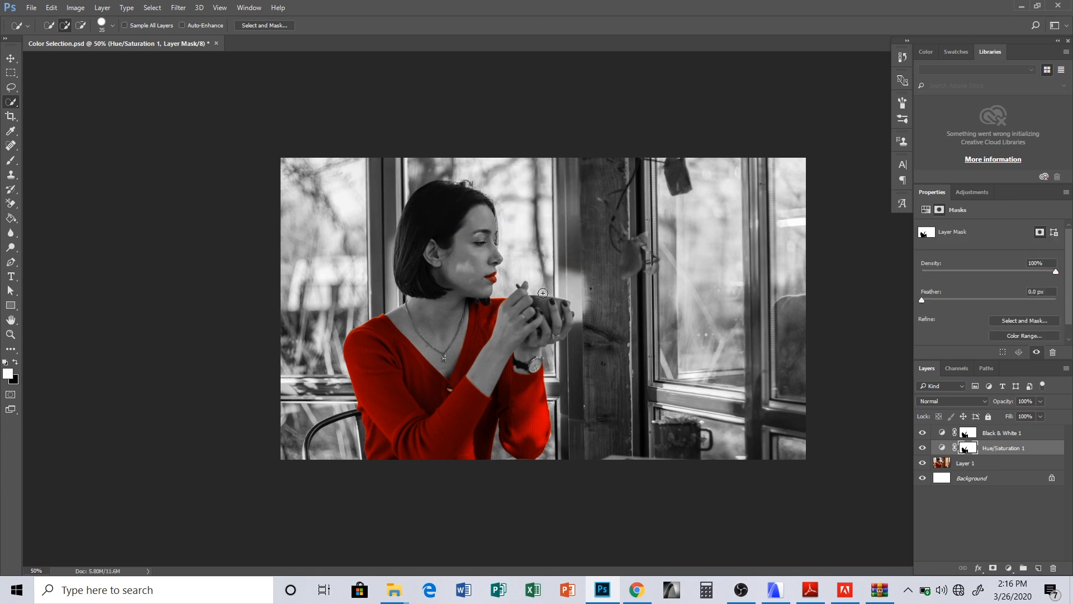
Set the Hue/Saturation layer's hue to about -160 and invert its mask so it targets the sweater and lips
left_click(942, 449)
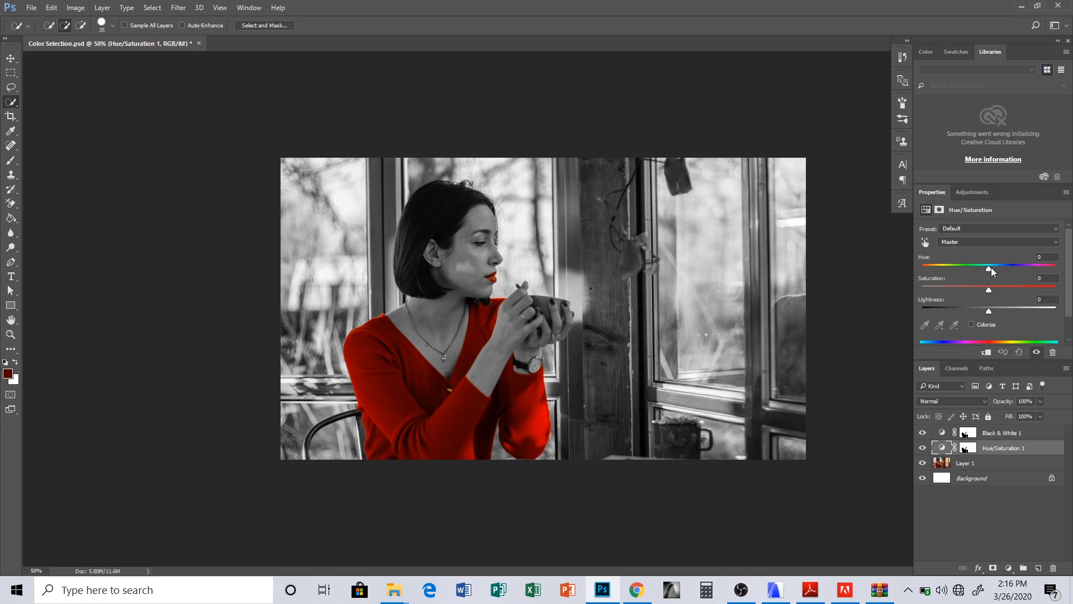
left_click_drag(989, 267, 927, 269)
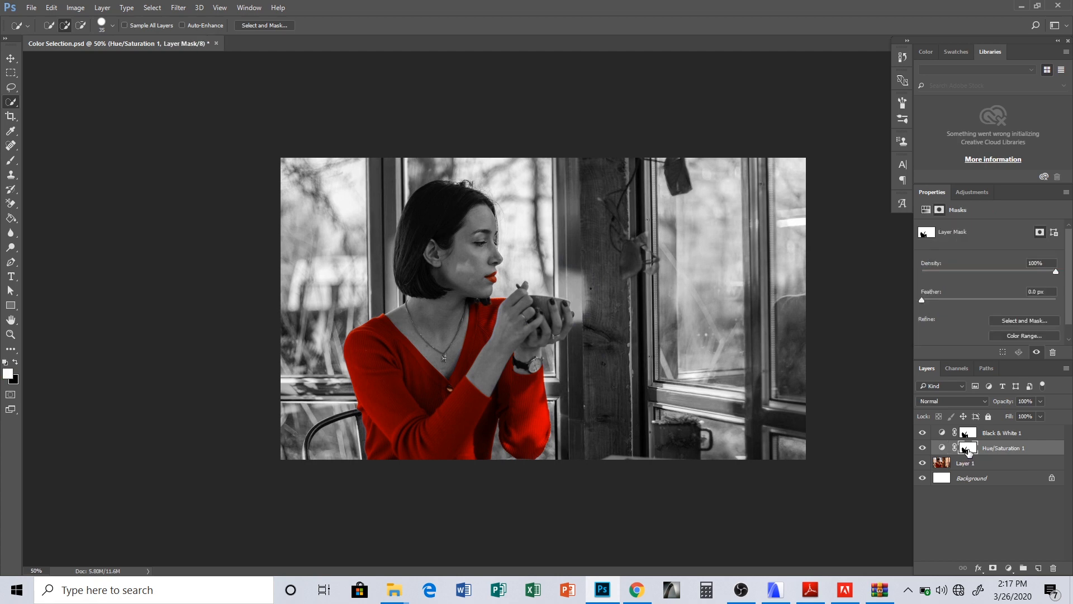
key("ctrl+i")
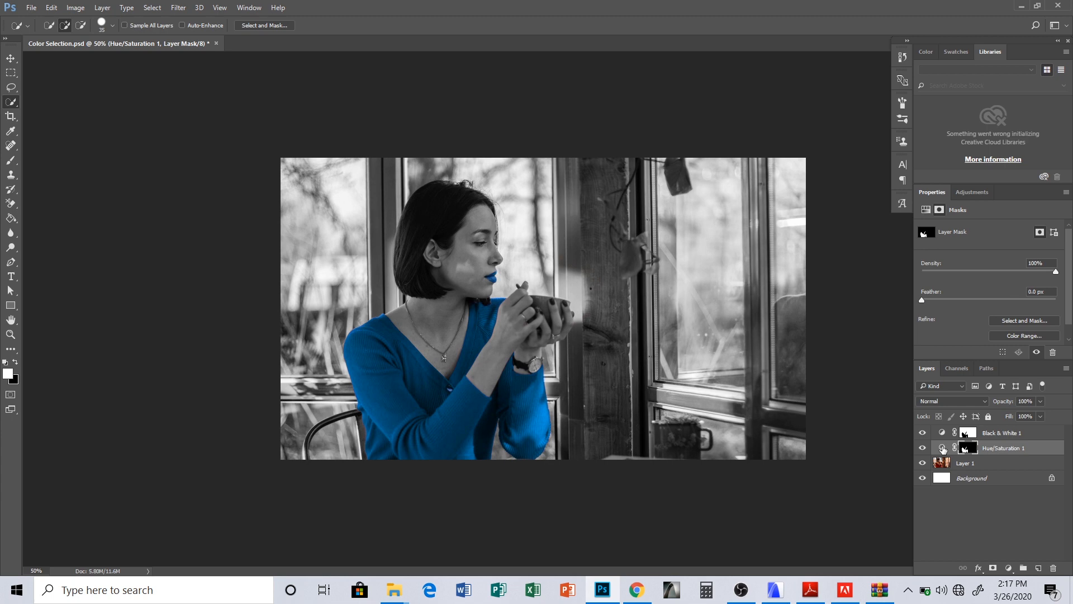
Set the Hue/Saturation adjustment to hue -180, saturation -18 and lightness -27
left_click(942, 448)
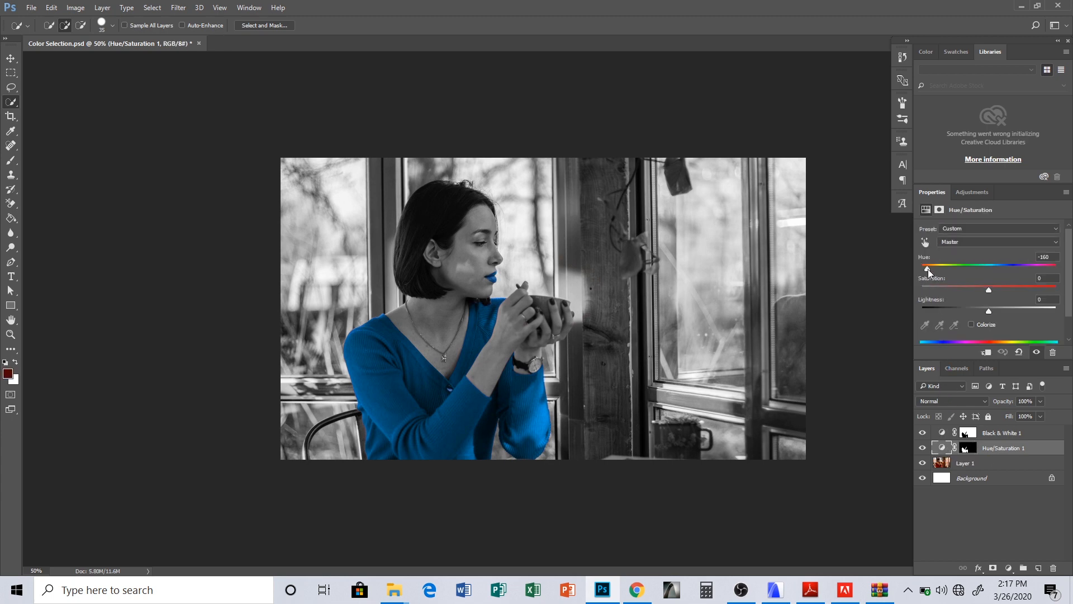
mouse_move(927, 270)
left_mouse_down()
mouse_move(1024, 273)
mouse_move(909, 280)
left_mouse_up()
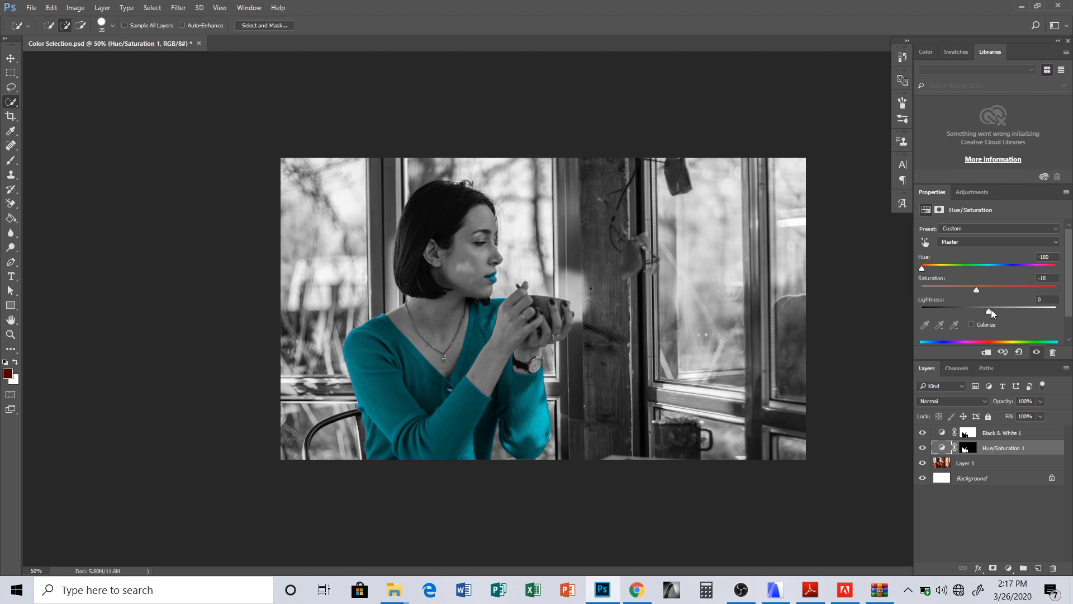
left_click_drag(986, 309, 971, 309)
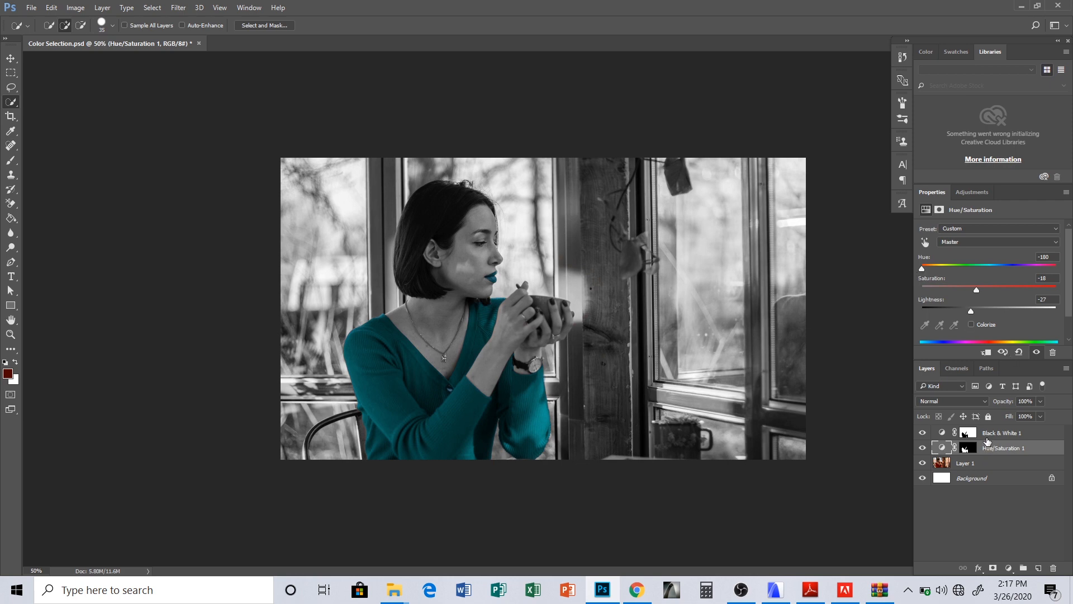
Set the Hue/Saturation layer's blend mode to Color and hide the Black & White layer
left_click(979, 400)
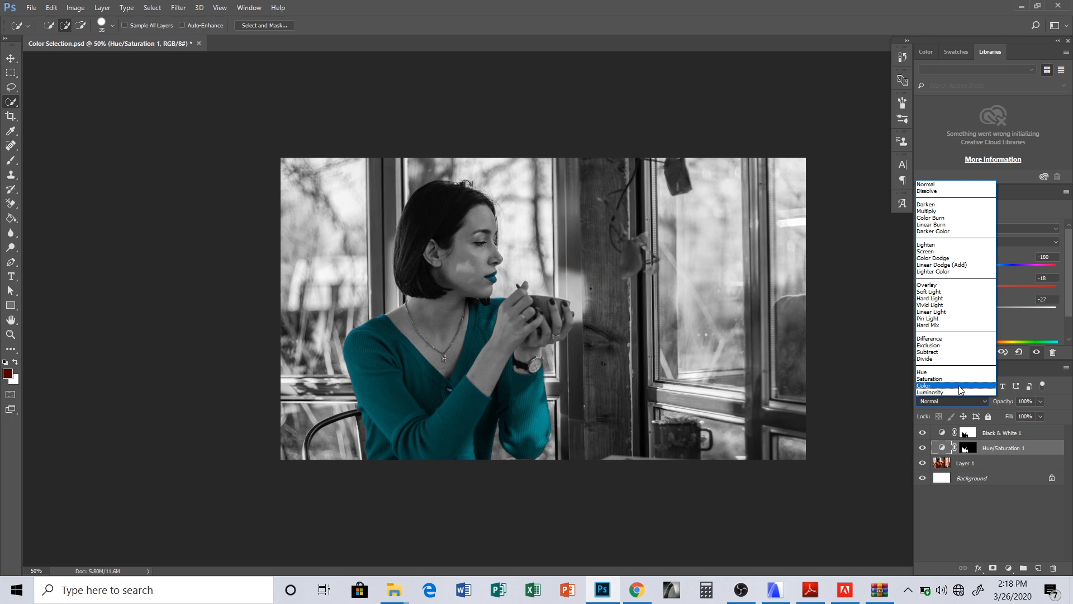
left_click(960, 387)
left_click(960, 387)
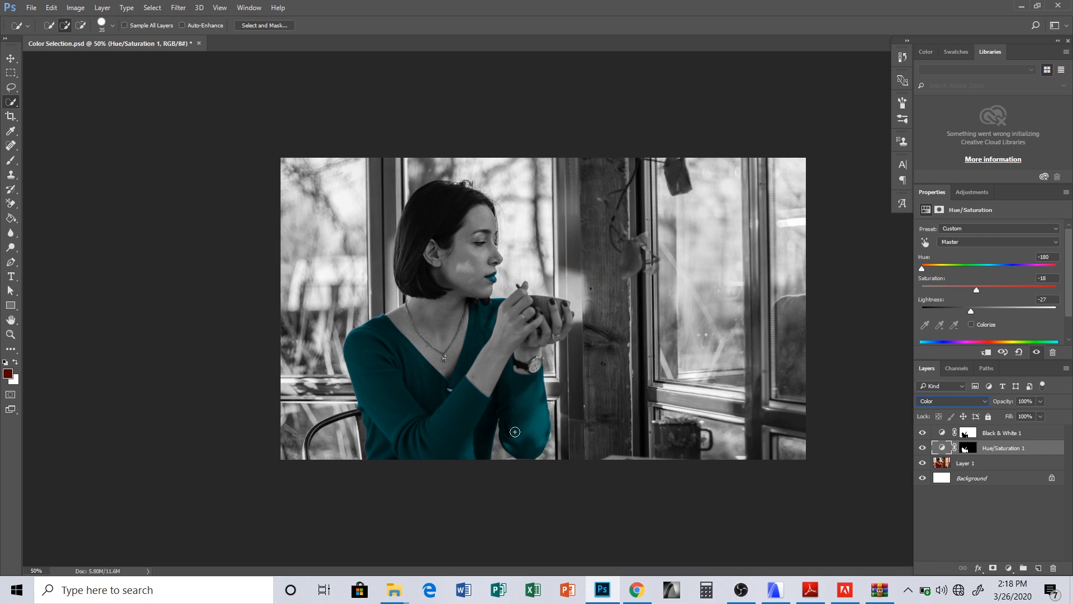
left_click(923, 434)
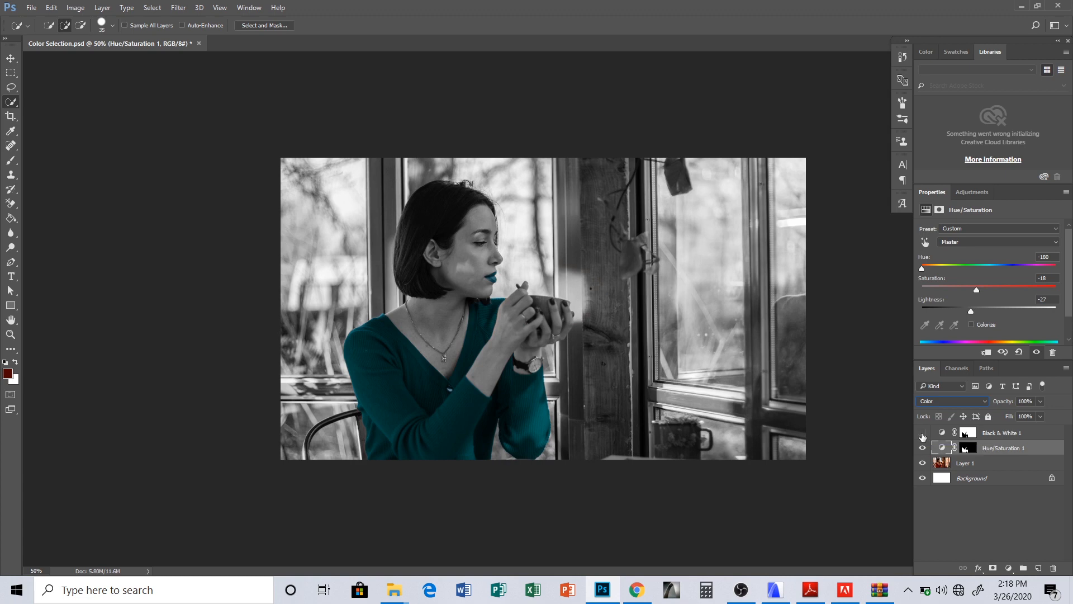